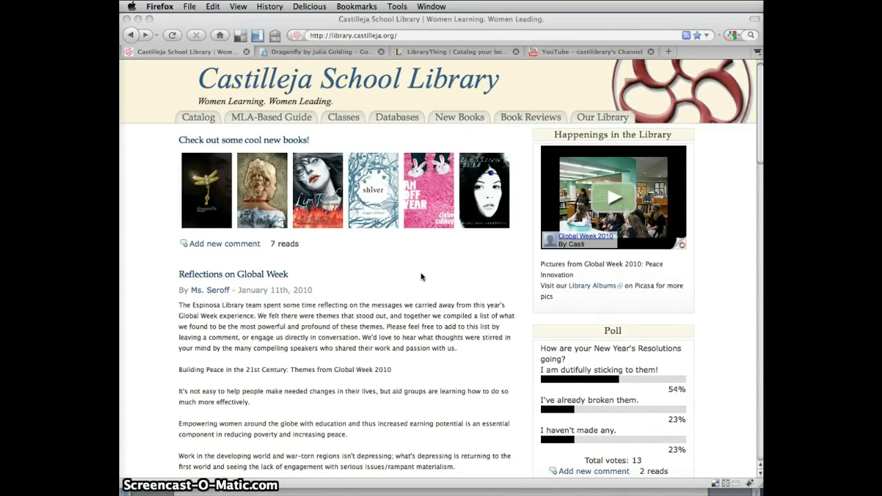
Go to the Casti Book Reviews blog and open its login page
{"action": "left_click", "coordinate": [530, 90]}
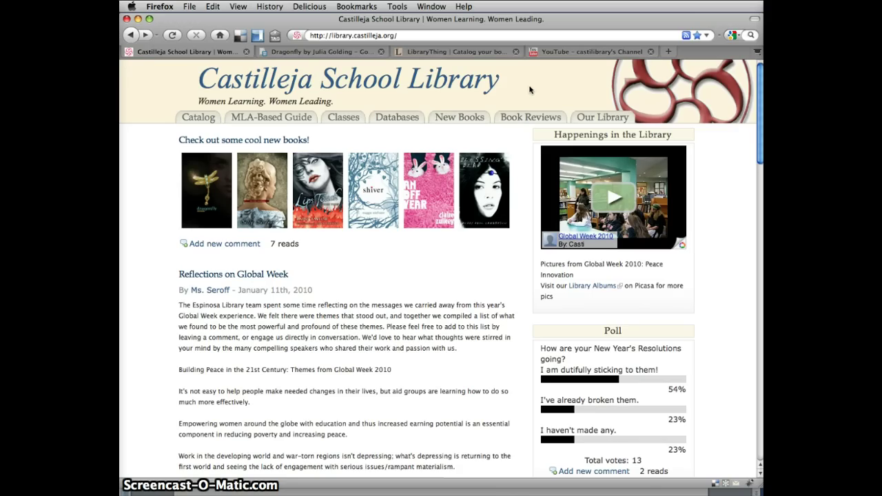
{"action": "left_click", "coordinate": [520, 120]}
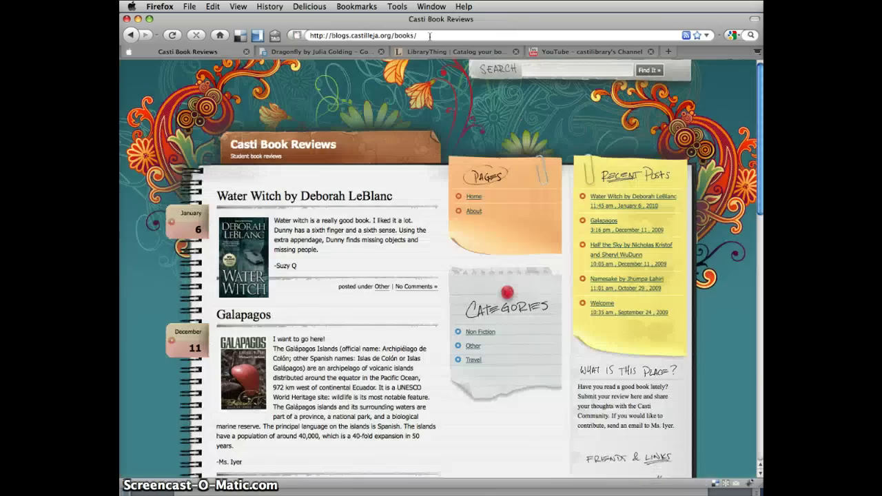
{"action": "left_click", "coordinate": [429, 35]}
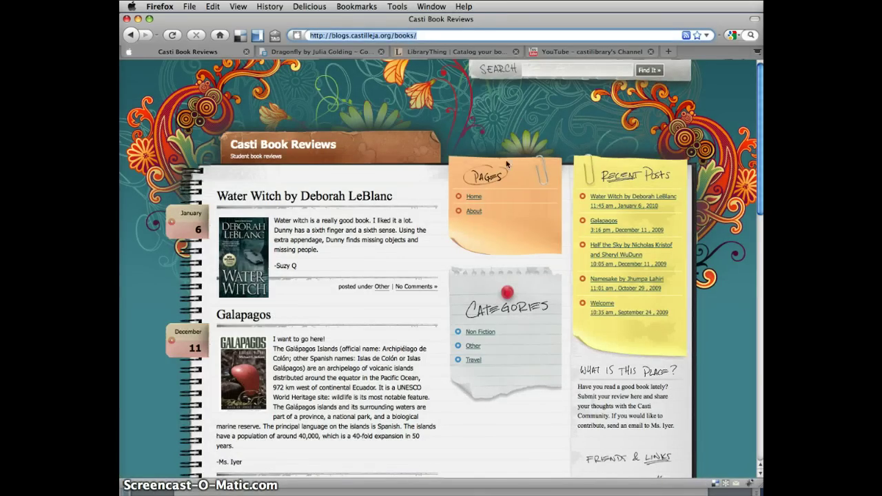
{"action": "scroll", "coordinate": [594, 408], "scroll_direction": "down", "scroll_amount": 1}
{"action": "scroll", "coordinate": [594, 408], "scroll_direction": "down", "scroll_amount": 3}
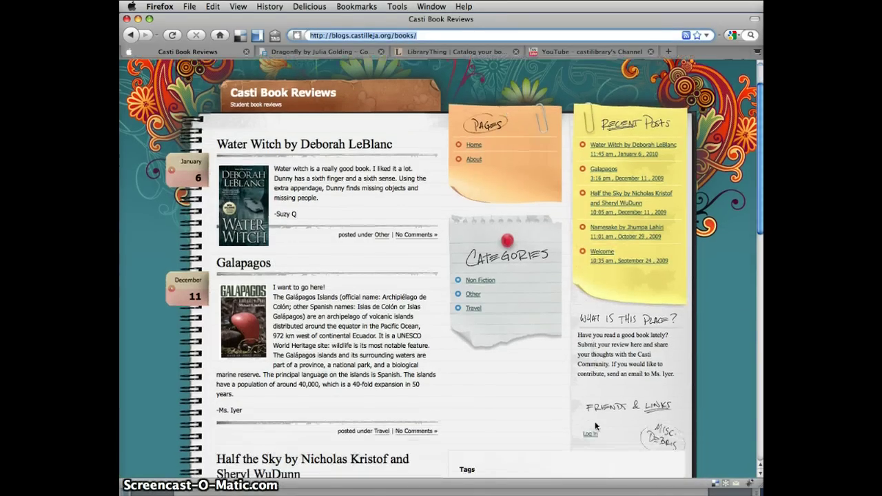
{"action": "left_click", "coordinate": [594, 421]}
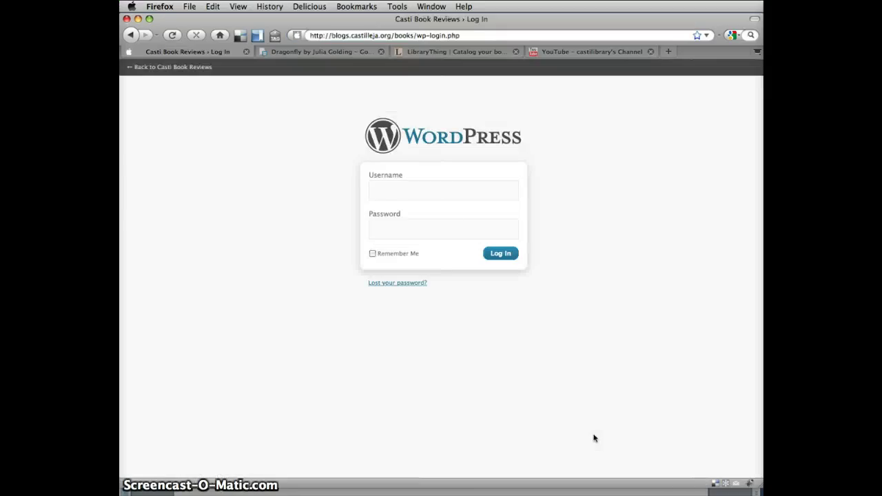
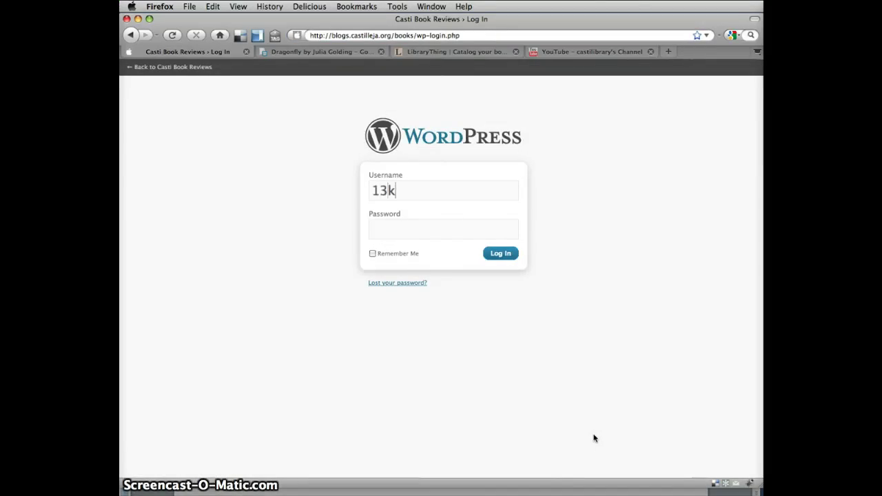
Enter the account username and password in the login form
{"action": "key", "text": "Tab"}
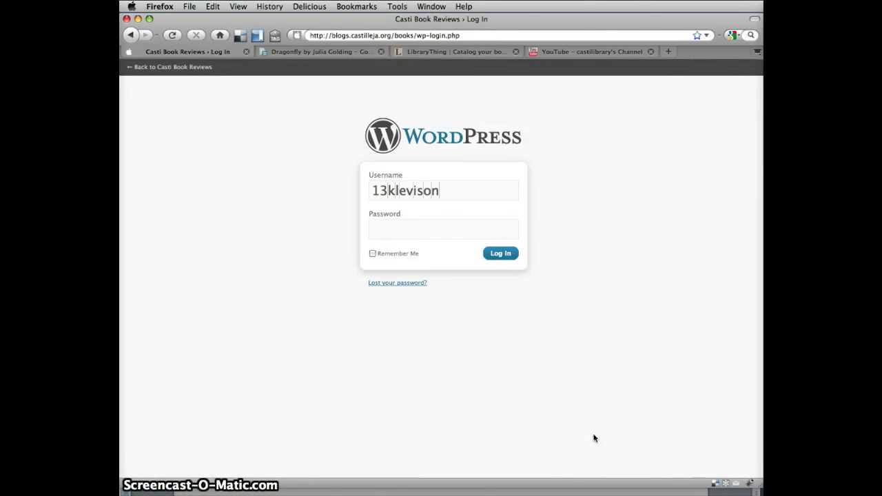
{"action": "type", "text": "•••••"}
Submit the login form to reach the Casti Book Reviews dashboard
{"action": "left_click", "coordinate": [501, 254]}
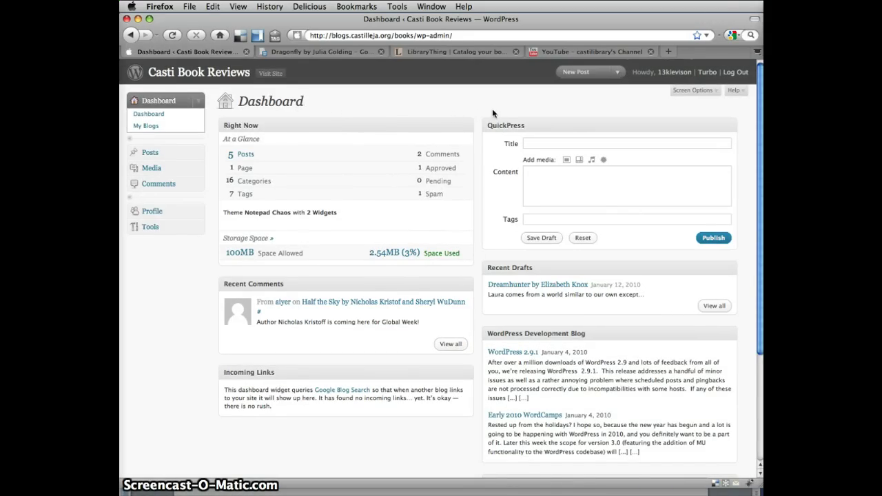
Start a new post titled 'Dragonfly by Julia Golding' and grab the review from Google Docs
{"action": "left_click", "coordinate": [579, 72]}
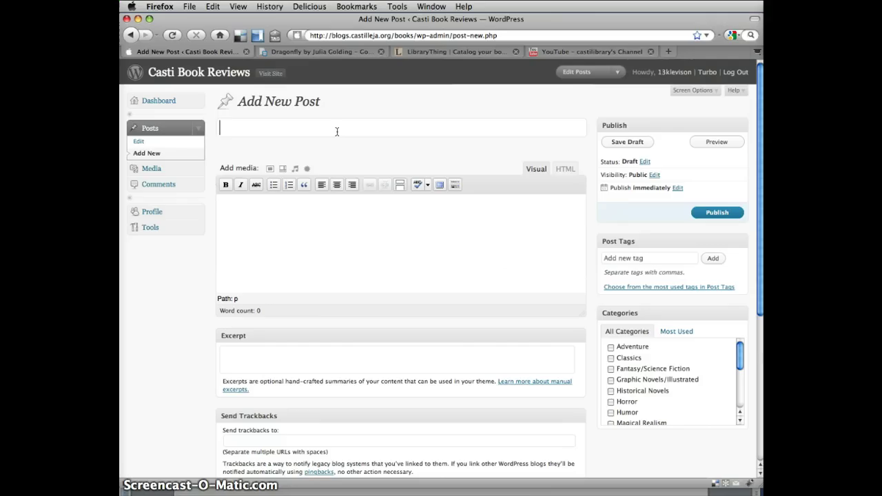
{"action": "type", "text": "Drag"}
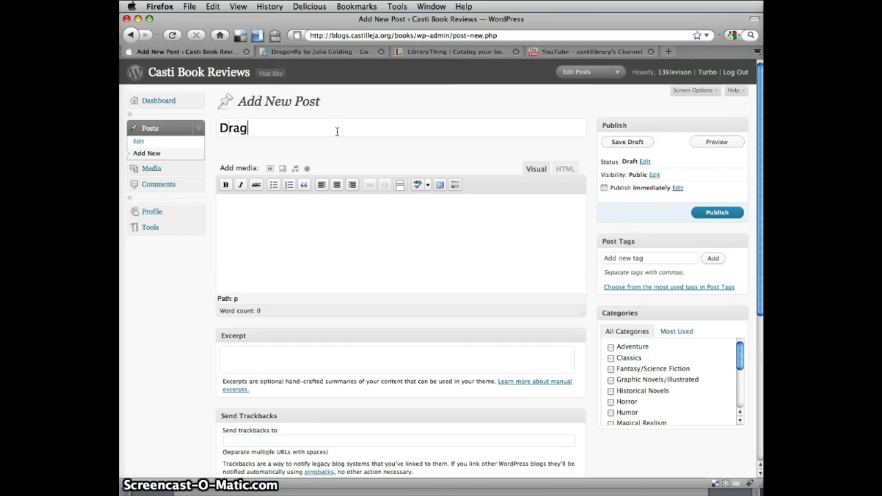
{"action": "type", "text": "onfly"}
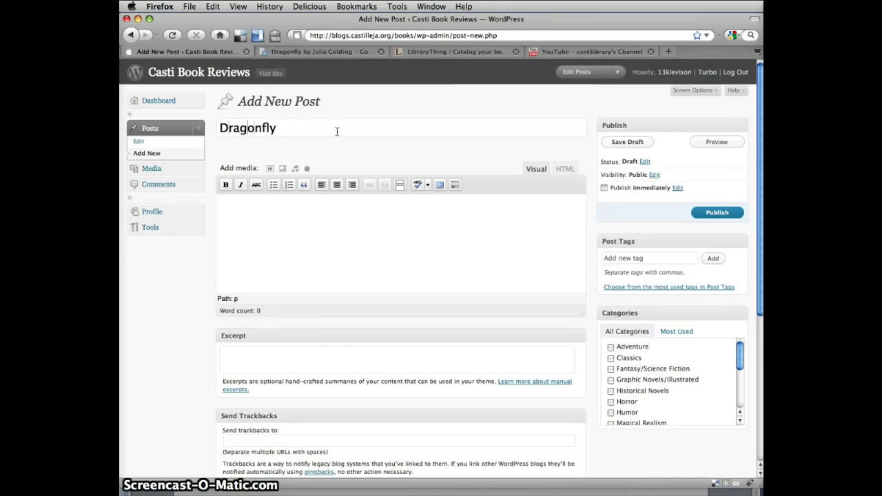
{"action": "type", "text": " by Julia"}
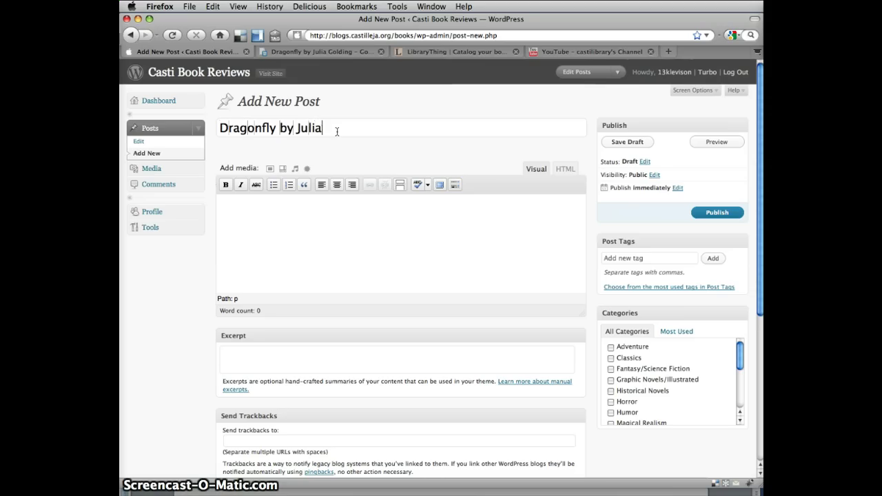
{"action": "type", "text": " Golding"}
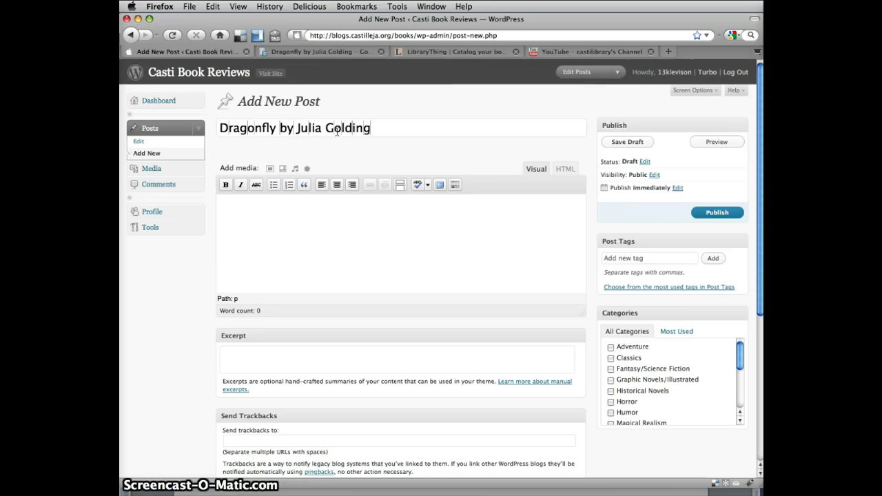
{"action": "left_click", "coordinate": [298, 218]}
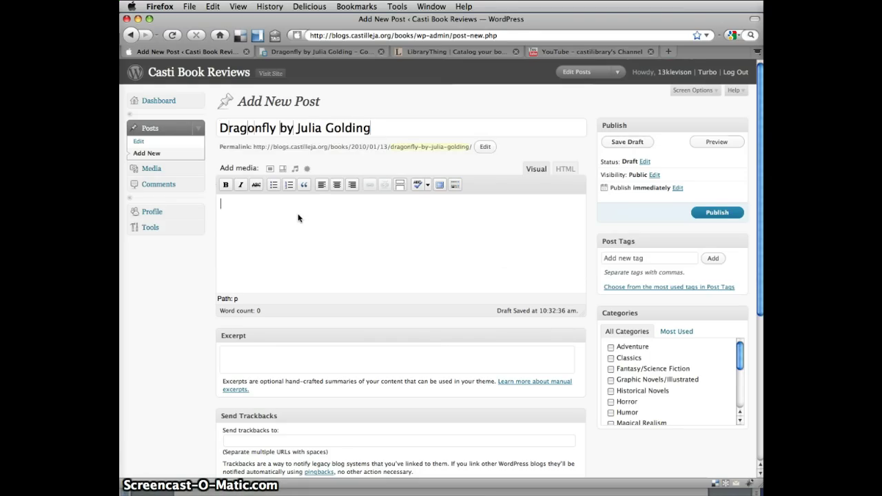
{"action": "key", "text": "shift+Tab"}
{"action": "key", "text": "shift+Tab"}
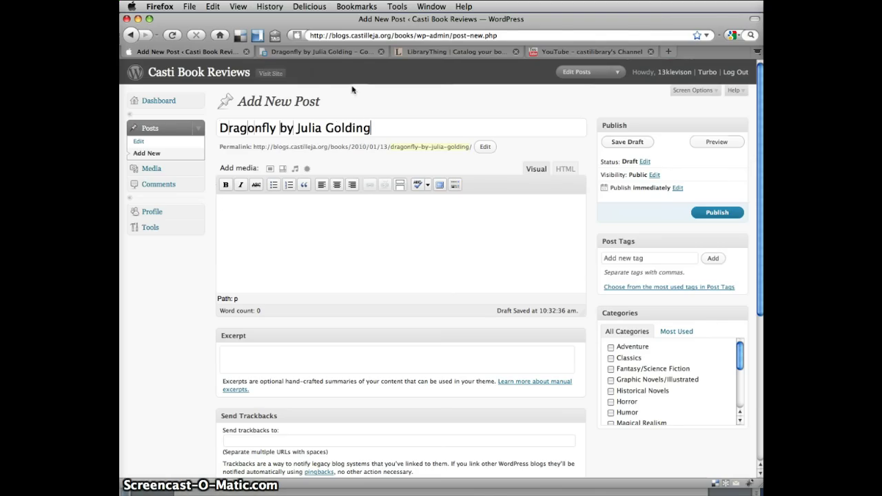
{"action": "left_click", "coordinate": [351, 52]}
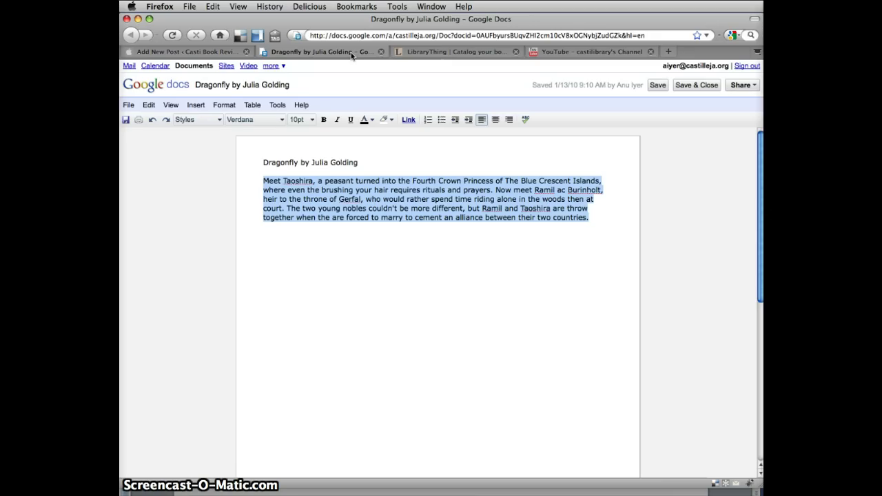
{"action": "left_click", "coordinate": [228, 54]}
Paste the review paragraph into the body and add a '-Reviewed by' line with the reviewer's name
{"action": "type", "text": "Meet Taoshira, a peasant turned into the Fourth Crown Princess of The Blue Crescent Islands, where even the brushing your hair requires rituals and prayers. Now meet Ramil ac Burinholt, heir to the throne of Gerfal, who would rather spend time riding alone in the woods then at court. The two young nobles couldn't be more different, but Ramil and Taoshira are throw together when the are forced to marry to cement an alliance between their two countries."}
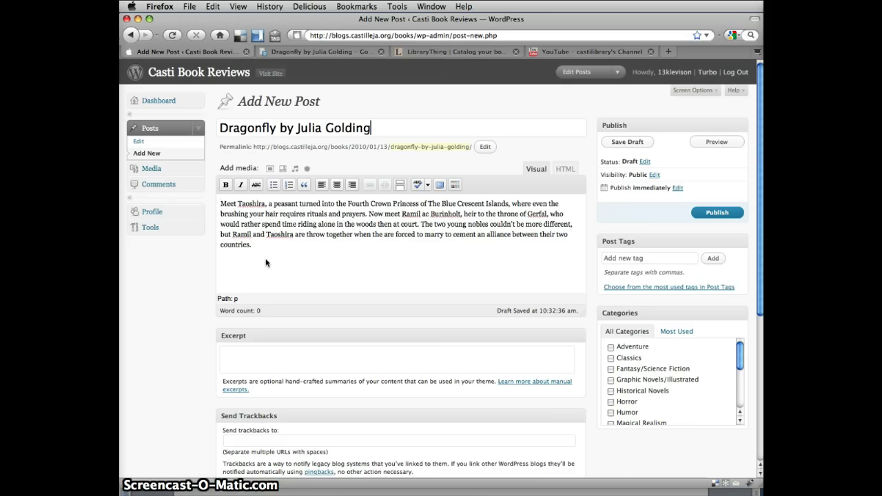
{"action": "key", "text": "Return"}
{"action": "type", "text": "-Revie"}
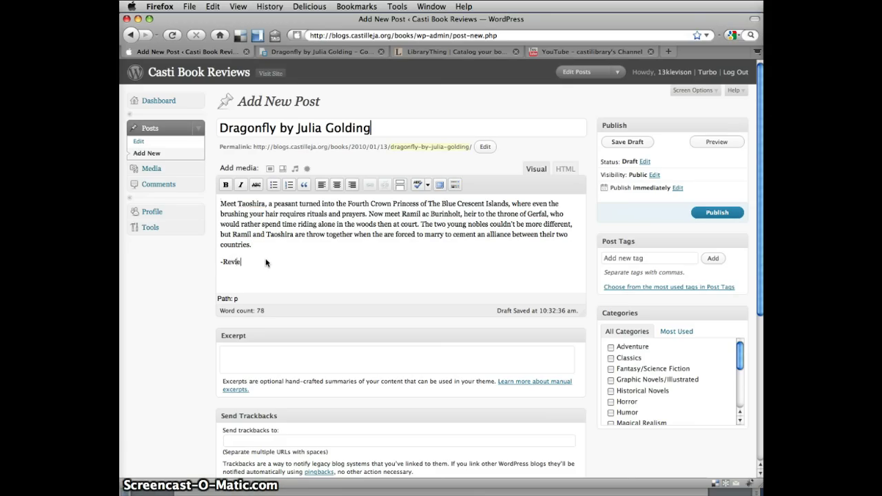
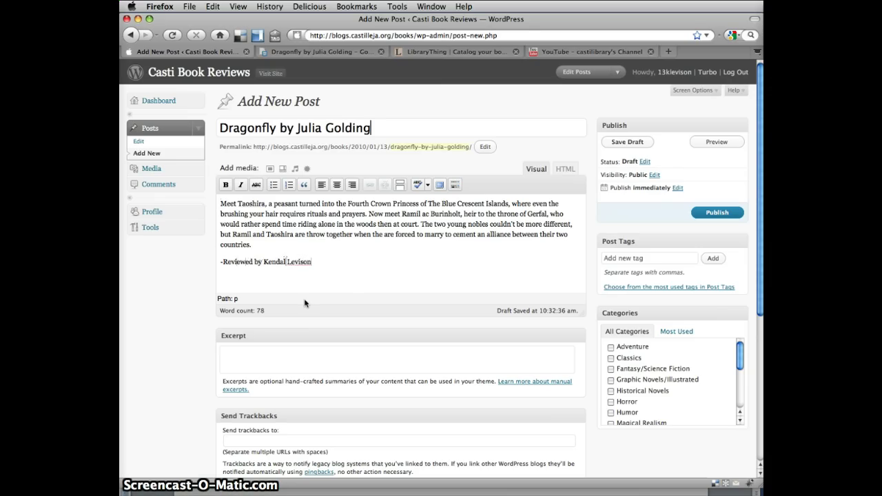
{"action": "type", "text": "l"}
Find Dragonfly by Julia Golding in a LibraryThing Works search and open its cover image alone
{"action": "left_click", "coordinate": [441, 54]}
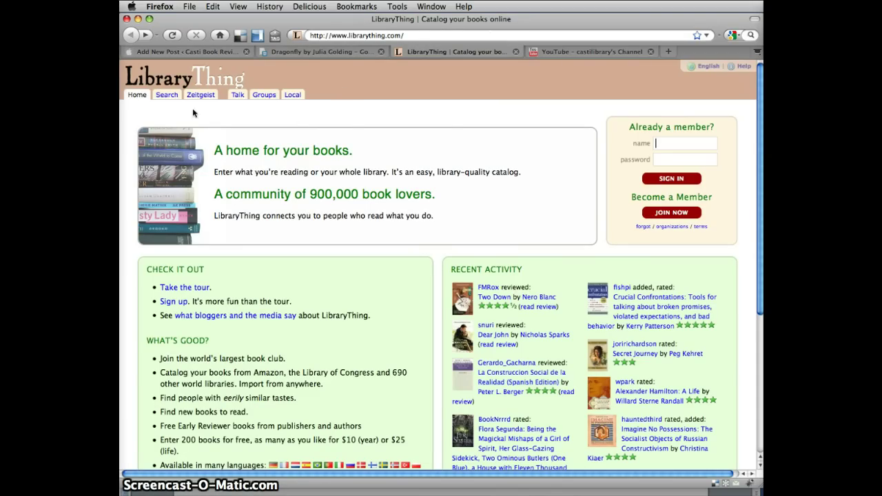
{"action": "left_click", "coordinate": [169, 97]}
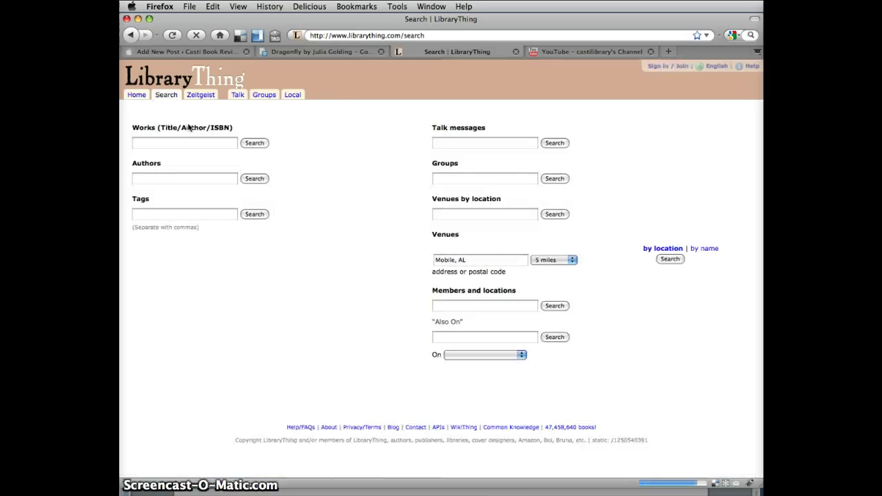
{"action": "left_click", "coordinate": [188, 141]}
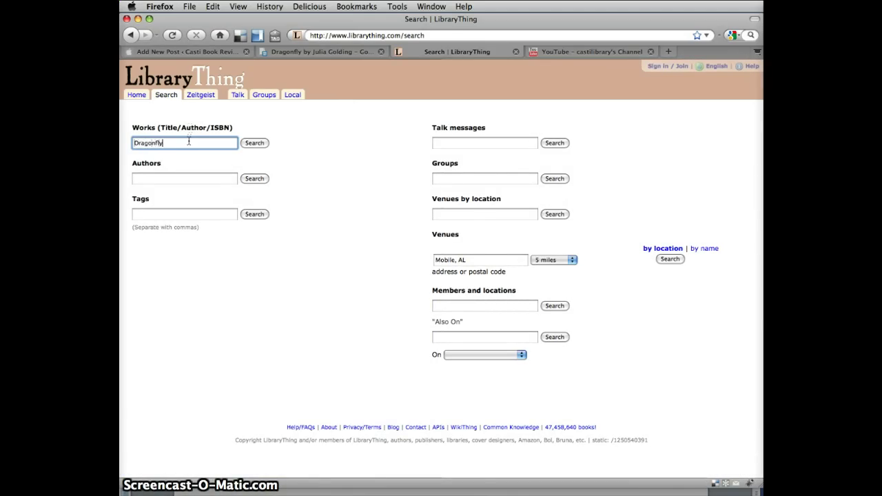
{"action": "left_click", "coordinate": [245, 145]}
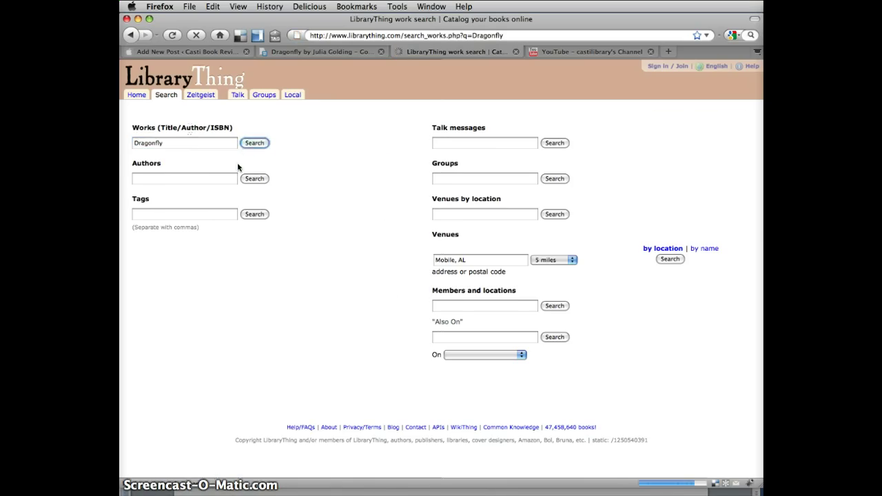
{"action": "left_click", "coordinate": [168, 181]}
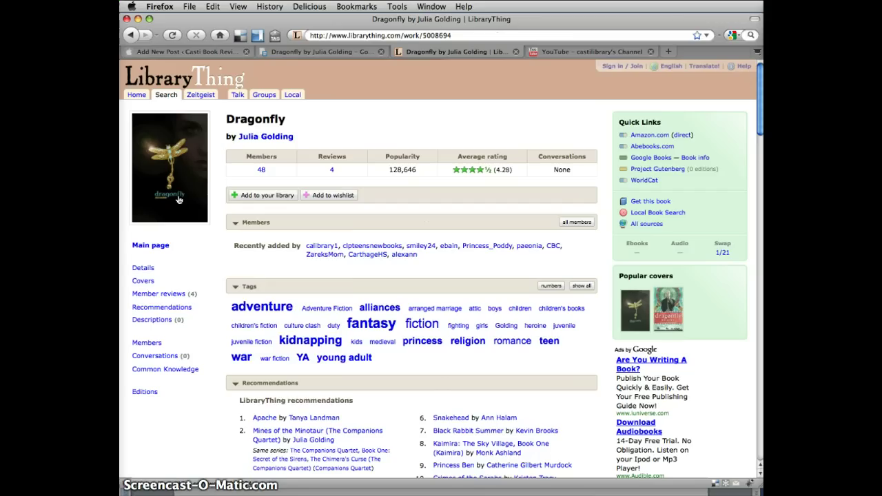
{"action": "right_click", "coordinate": [176, 197]}
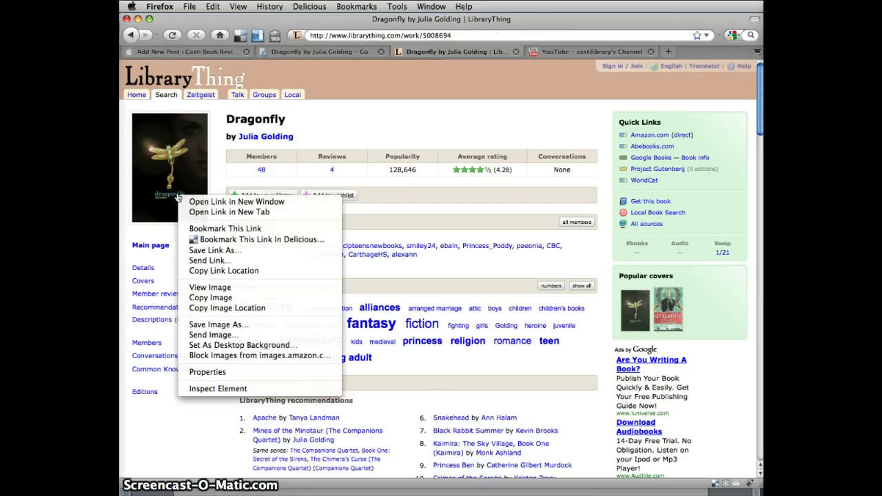
{"action": "left_click", "coordinate": [193, 288]}
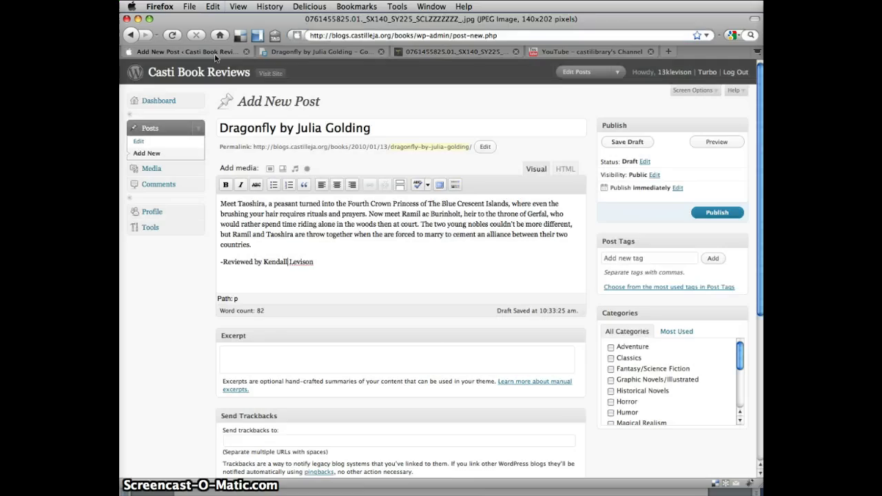
Insert the Dragonfly cover from its image URL before 'Meet', aligned left
{"action": "left_click", "coordinate": [222, 205]}
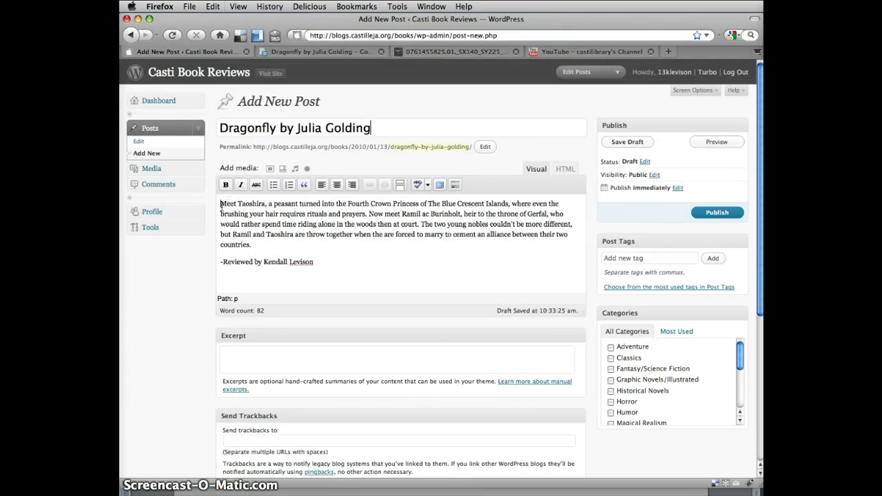
{"action": "left_click", "coordinate": [269, 169]}
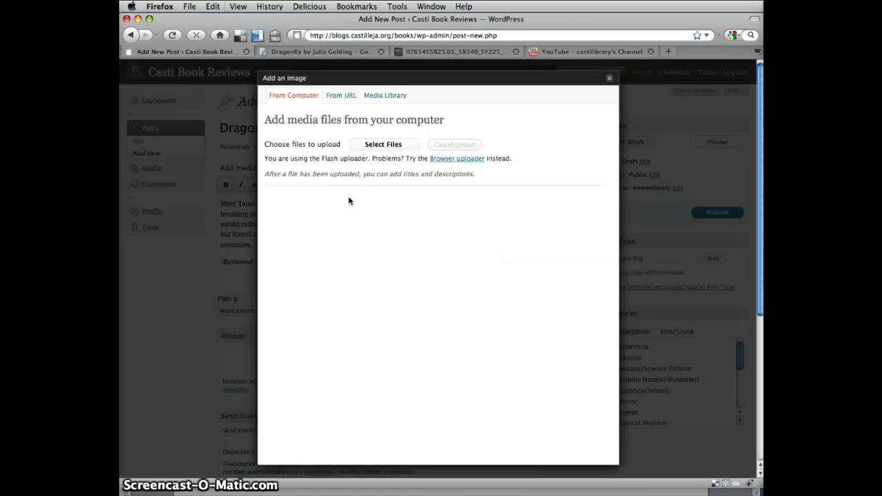
{"action": "left_click", "coordinate": [330, 95]}
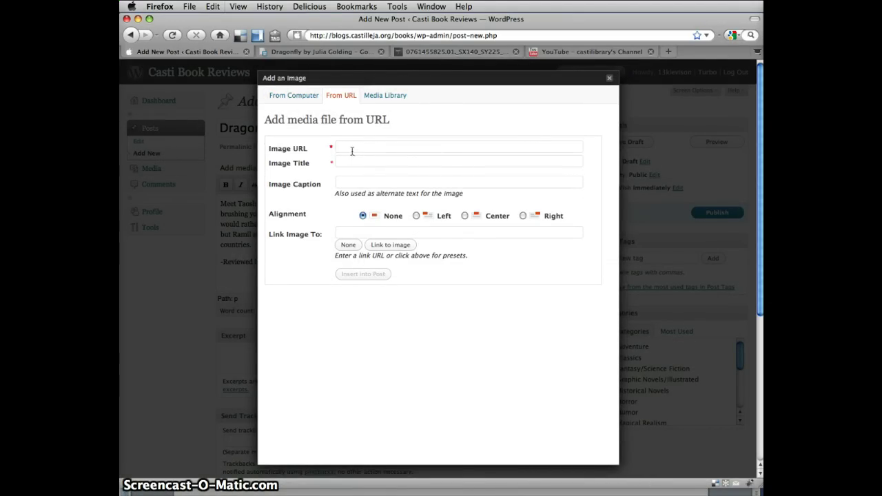
{"action": "key", "text": "super+v"}
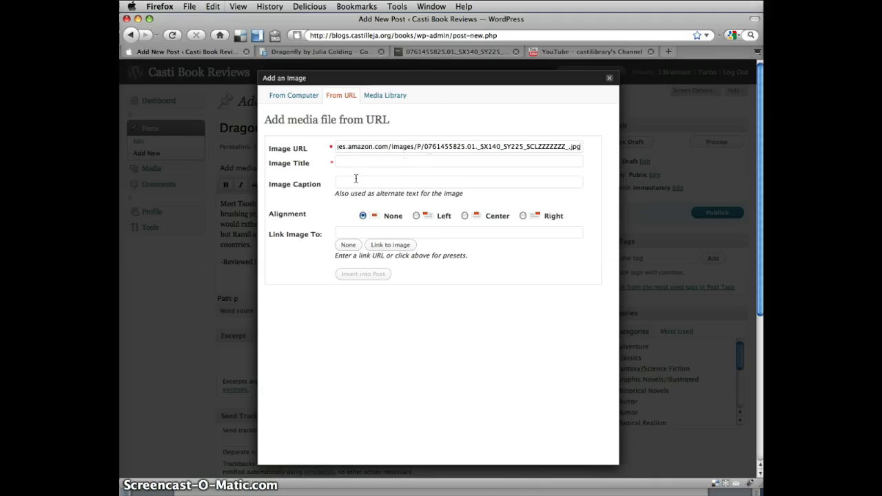
{"action": "left_click", "coordinate": [415, 216]}
{"action": "left_click", "coordinate": [383, 274]}
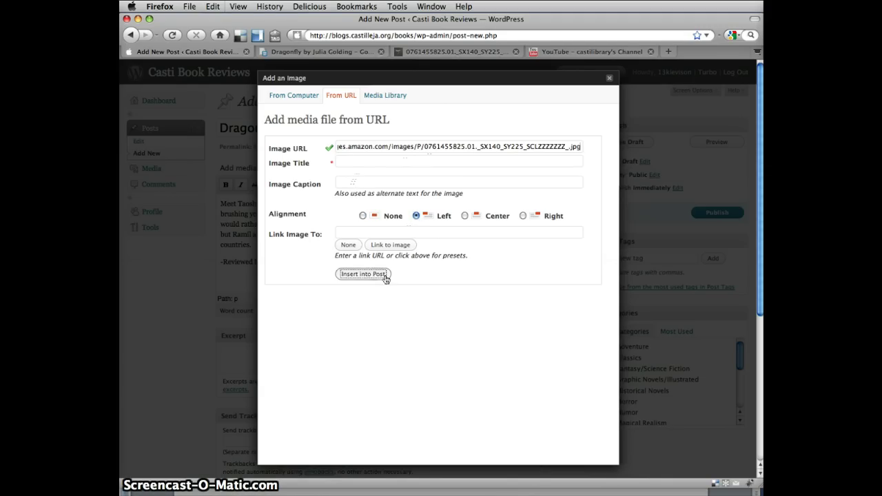
Drag the cover image's corner handle inward to make it smaller
{"action": "left_click", "coordinate": [275, 213]}
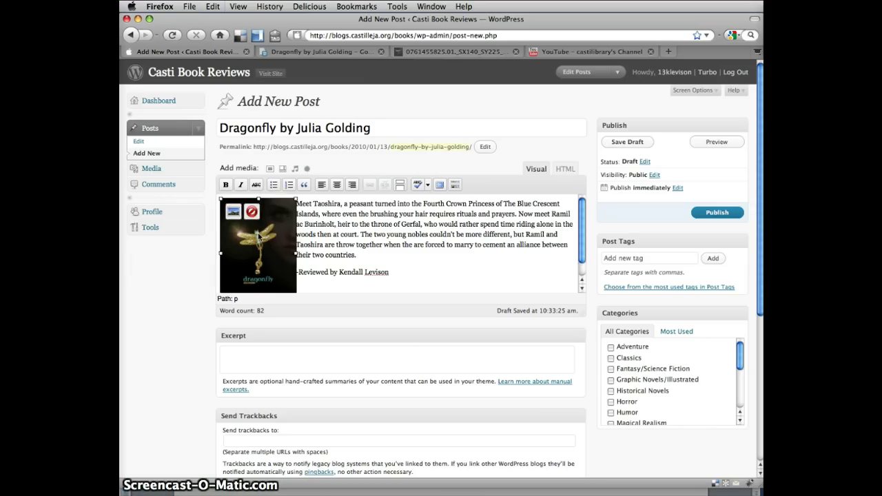
{"action": "left_click_drag", "start_coordinate": [297, 200], "coordinate": [269, 234]}
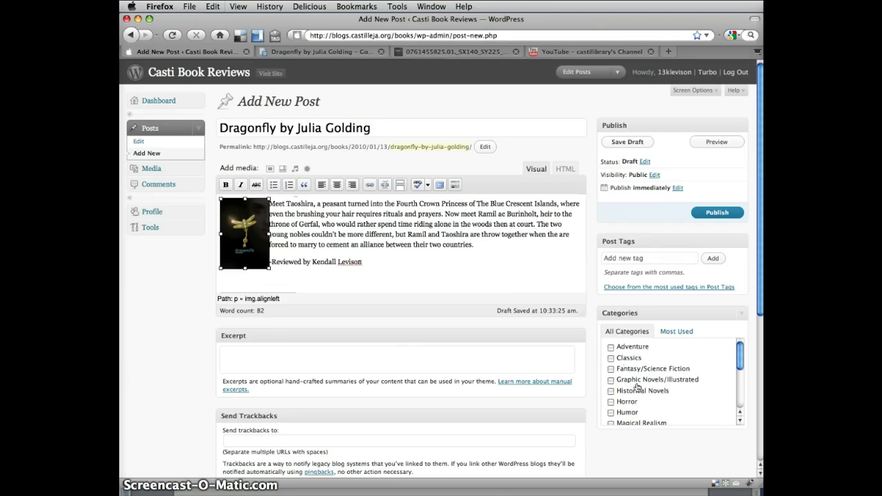
Tick the Fantasy/Science Fiction and Adventure categories for the post
{"action": "scroll", "coordinate": [637, 387], "scroll_direction": "down", "scroll_amount": 3}
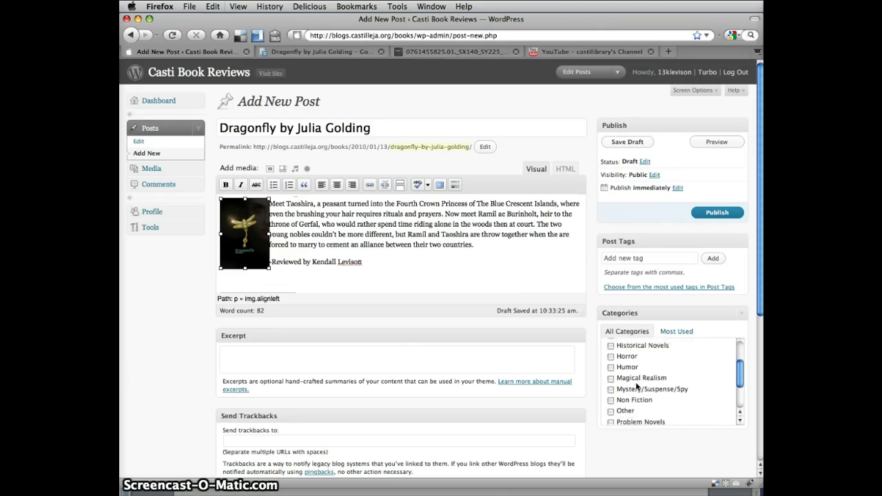
{"action": "scroll", "coordinate": [637, 387], "scroll_direction": "down", "scroll_amount": 4}
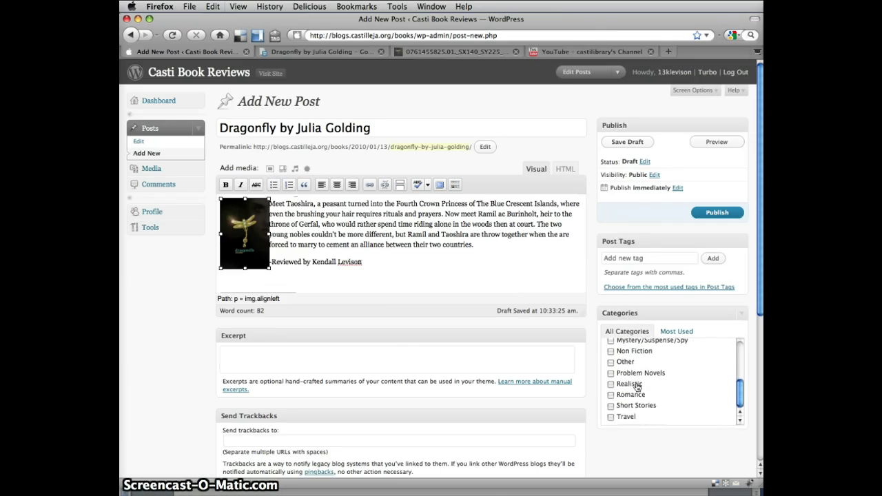
{"action": "scroll", "coordinate": [637, 387], "scroll_direction": "up", "scroll_amount": 4}
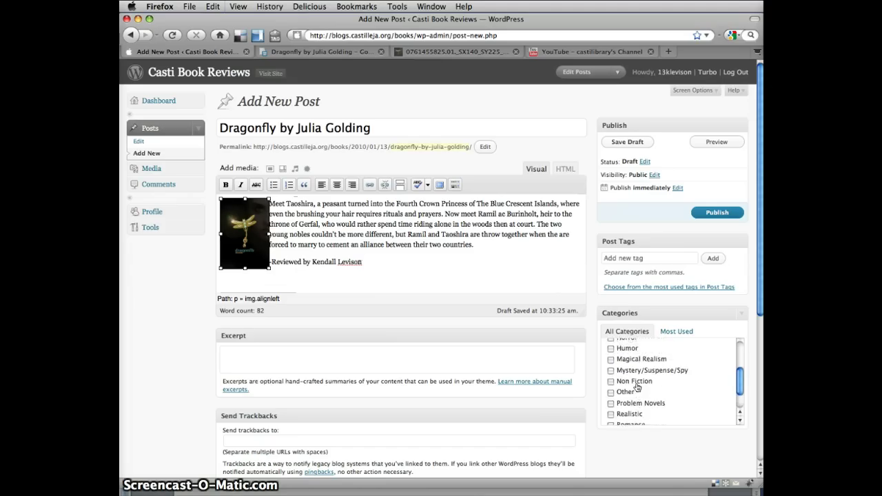
{"action": "scroll", "coordinate": [638, 387], "scroll_direction": "up", "scroll_amount": 2}
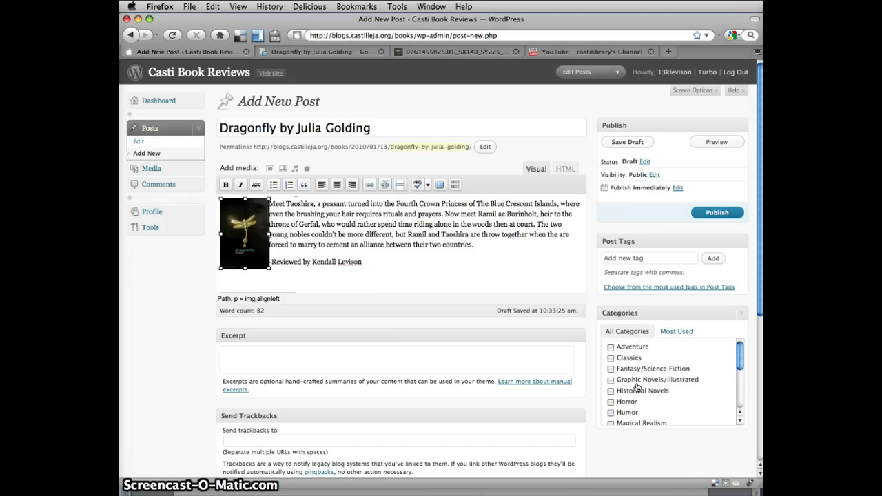
{"action": "left_click", "coordinate": [610, 370]}
{"action": "left_click", "coordinate": [610, 348]}
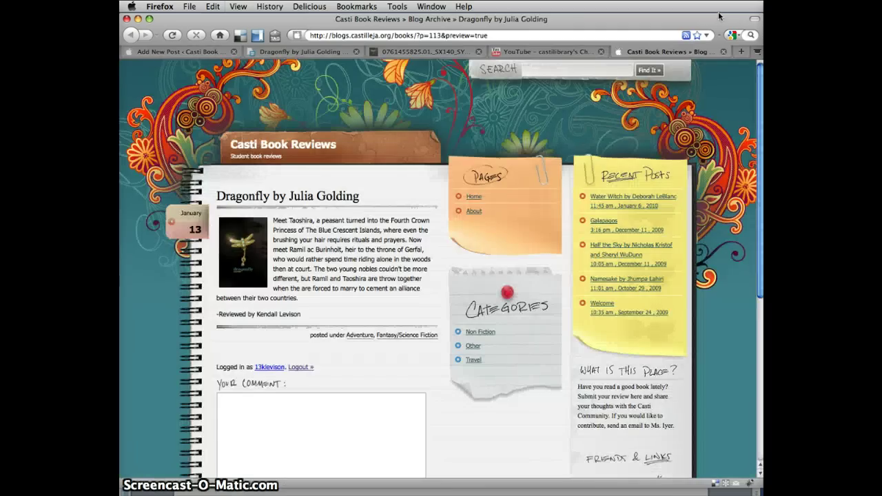
Close the preview, publish the Dragonfly post, and view the Casti Book Reviews home page
{"action": "left_click", "coordinate": [723, 52]}
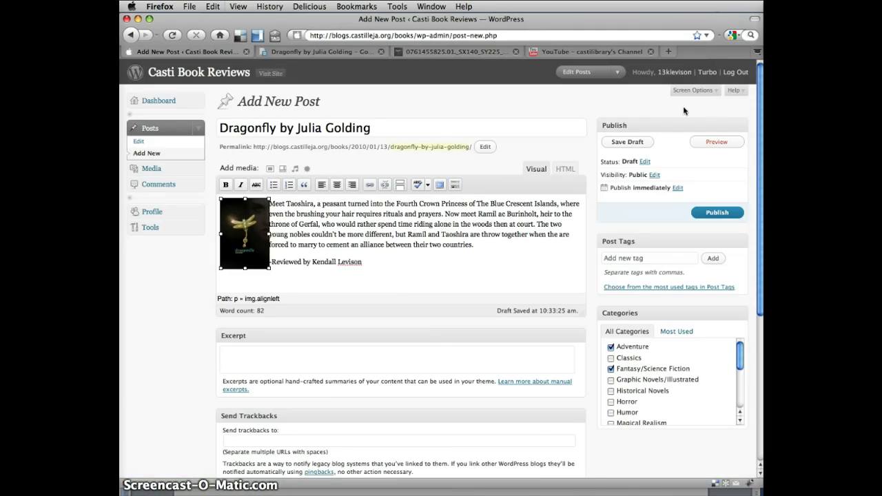
{"action": "left_click", "coordinate": [709, 213]}
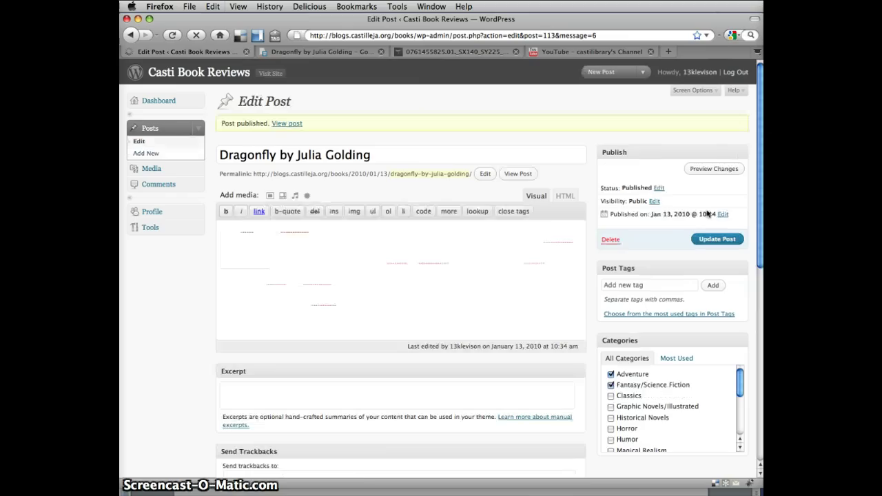
{"action": "left_click", "coordinate": [172, 73]}
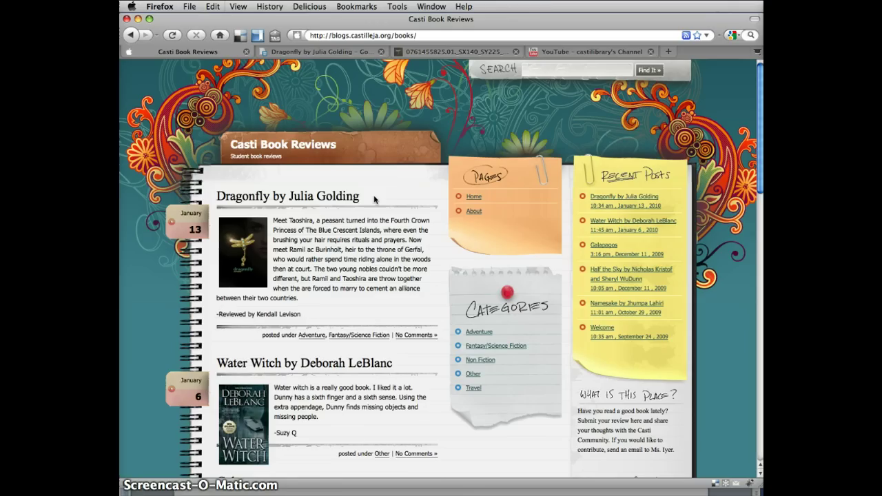
Highlight the live post's title and reviewer line, then go to the library's YouTube channel
{"action": "left_click_drag", "start_coordinate": [374, 200], "coordinate": [221, 199]}
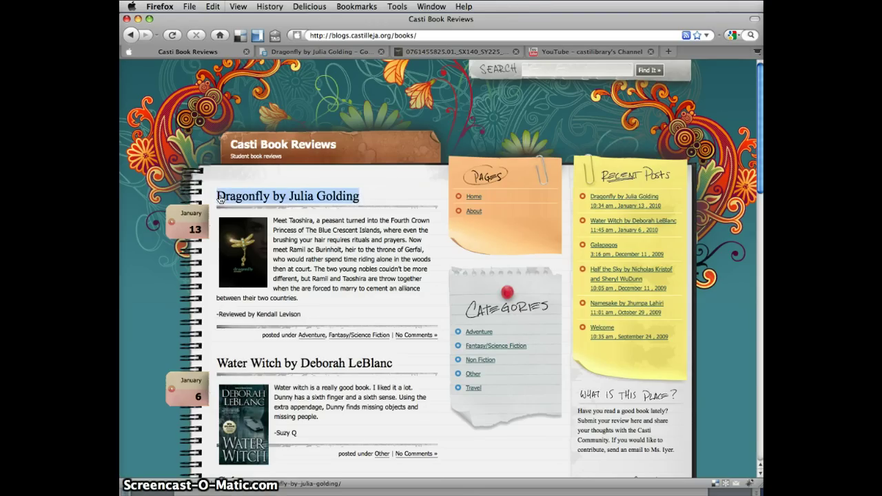
{"action": "left_click_drag", "start_coordinate": [348, 312], "coordinate": [225, 315]}
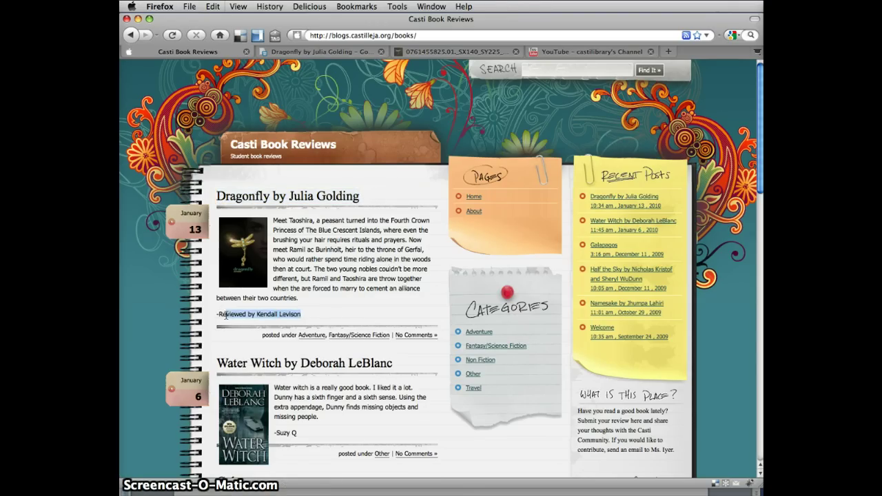
{"action": "left_click", "coordinate": [339, 311]}
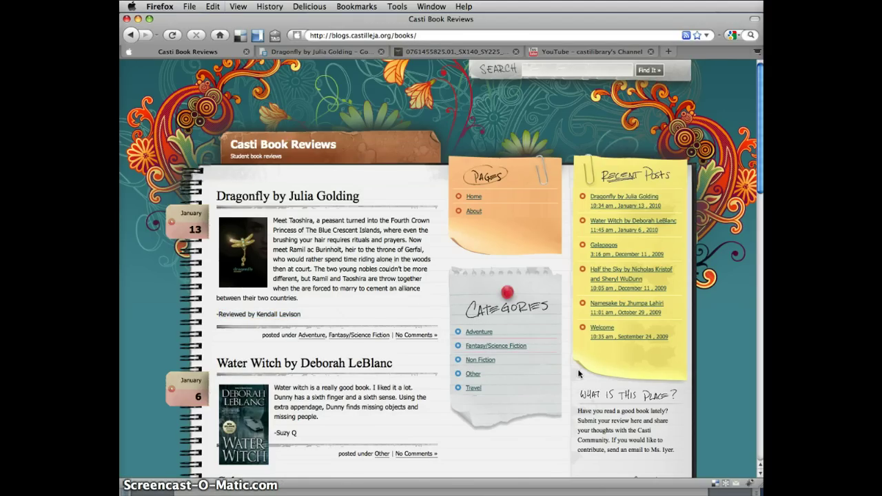
{"action": "scroll", "coordinate": [578, 375], "scroll_direction": "down", "scroll_amount": 3}
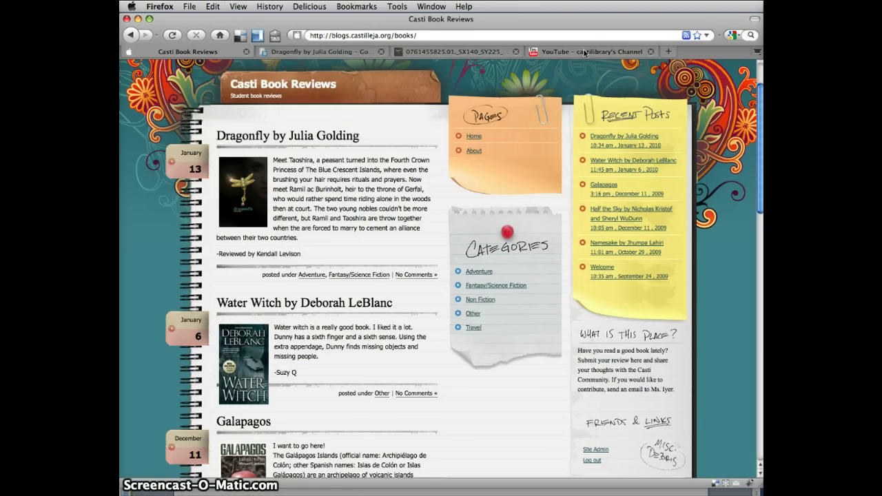
{"action": "left_click", "coordinate": [584, 53]}
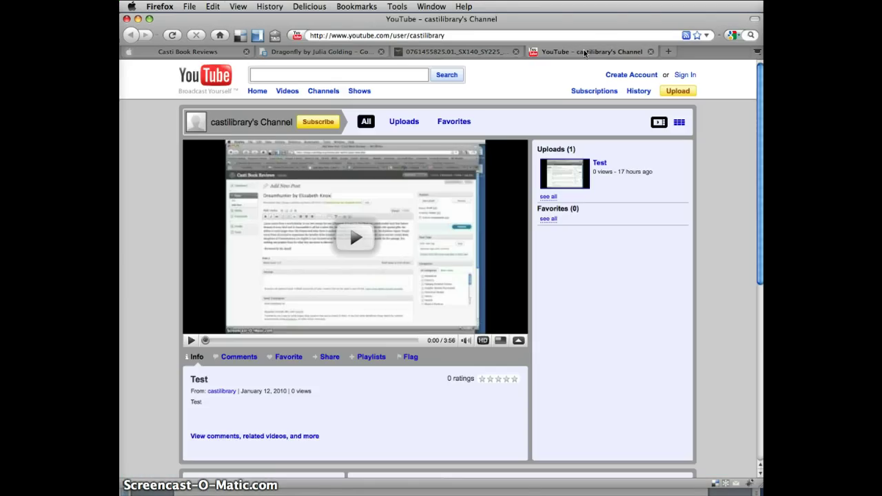